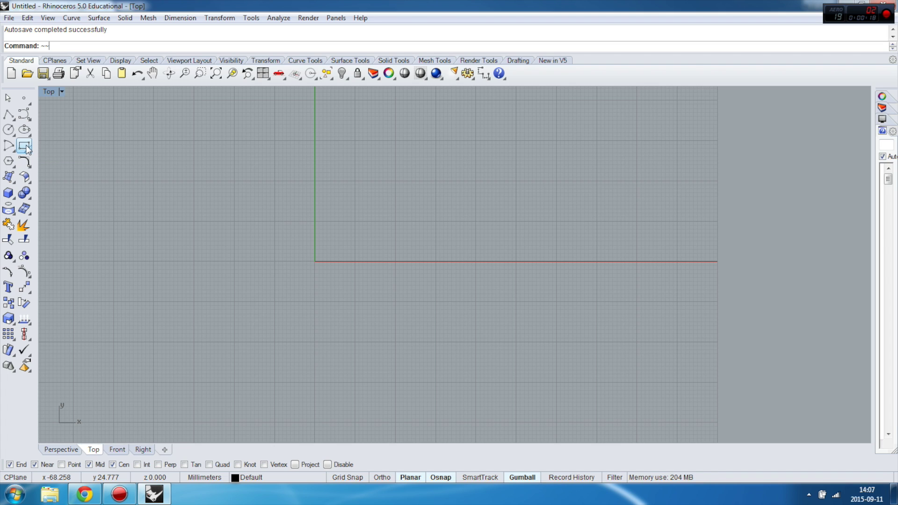
Step: Draw a rectangle from the origin to a freely picked opposite corner, then undo it
{"action": "left_click", "coordinate": [27, 147]}
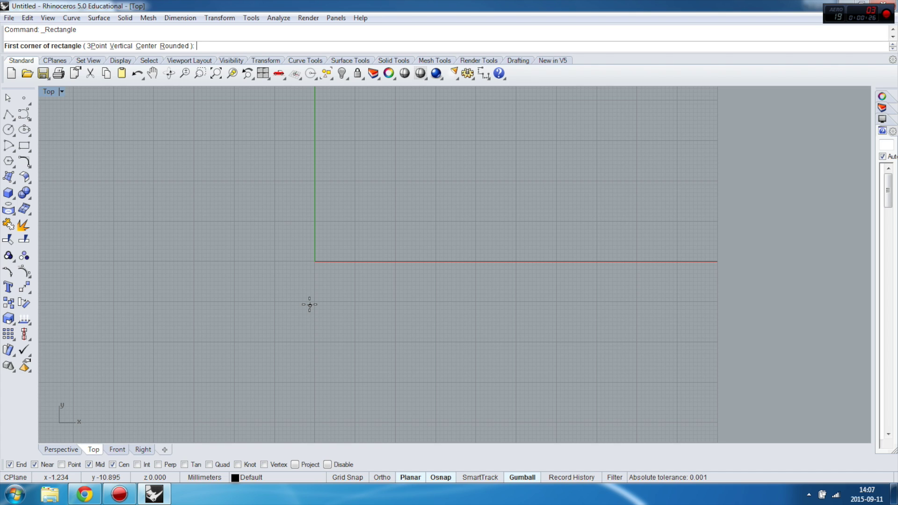
{"action": "type", "text": "0"}
{"action": "key", "text": "Return"}
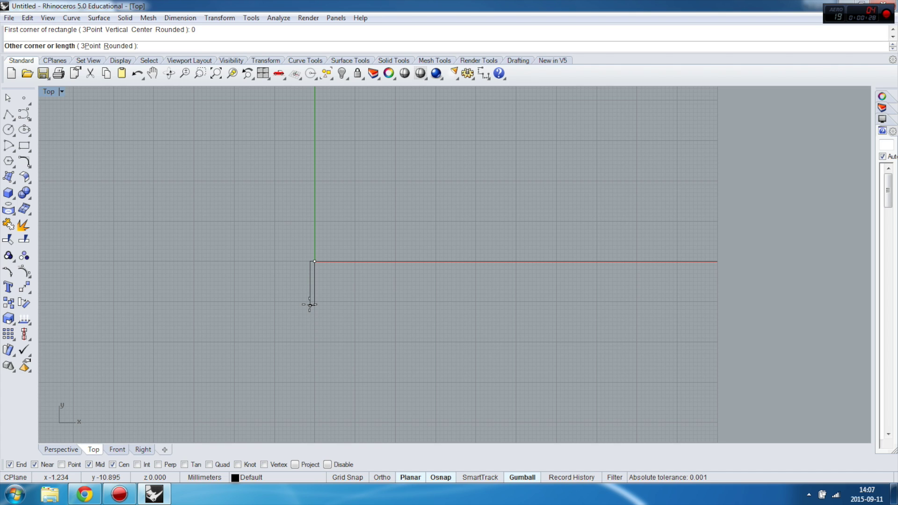
{"action": "scroll", "coordinate": [445, 236], "scroll_direction": "down", "scroll_amount": 2}
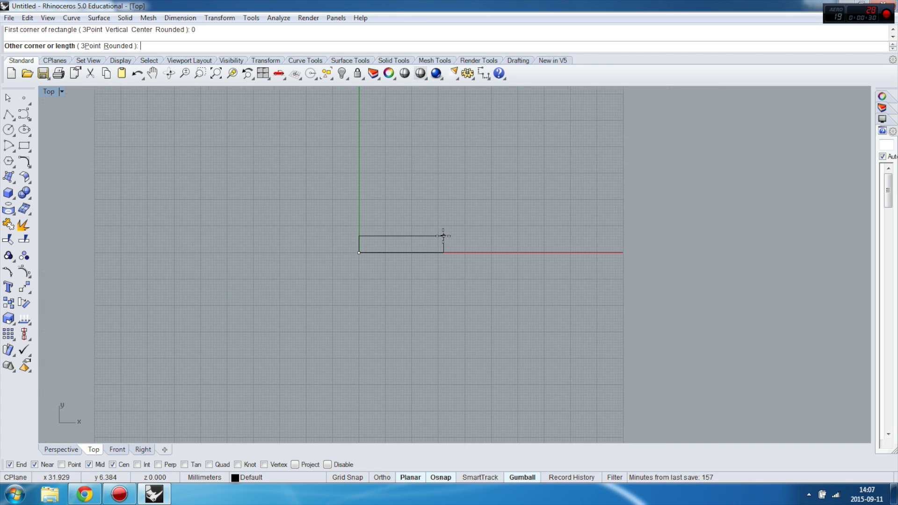
{"action": "scroll", "coordinate": [443, 236], "scroll_direction": "down", "scroll_amount": 1}
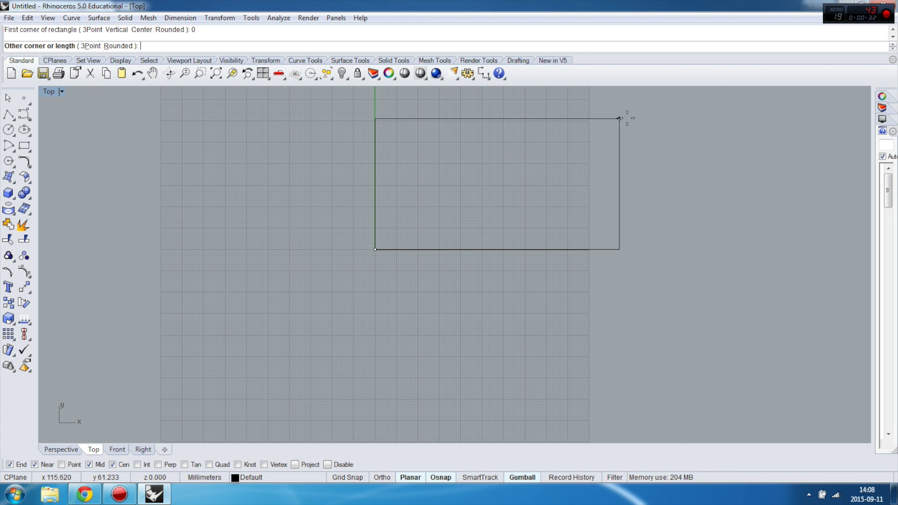
{"action": "left_click", "coordinate": [678, 122]}
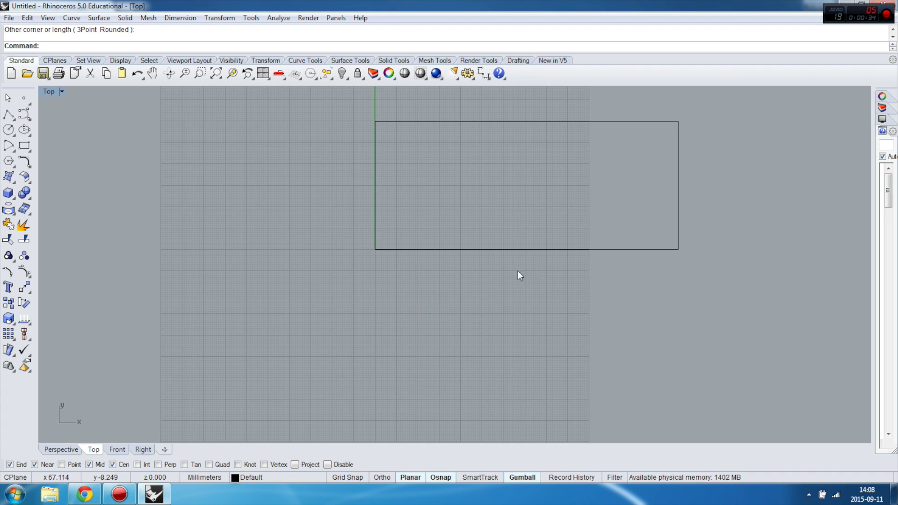
{"action": "scroll", "coordinate": [518, 271], "scroll_direction": "down", "scroll_amount": 3}
{"action": "scroll", "coordinate": [554, 194], "scroll_direction": "up", "scroll_amount": 3}
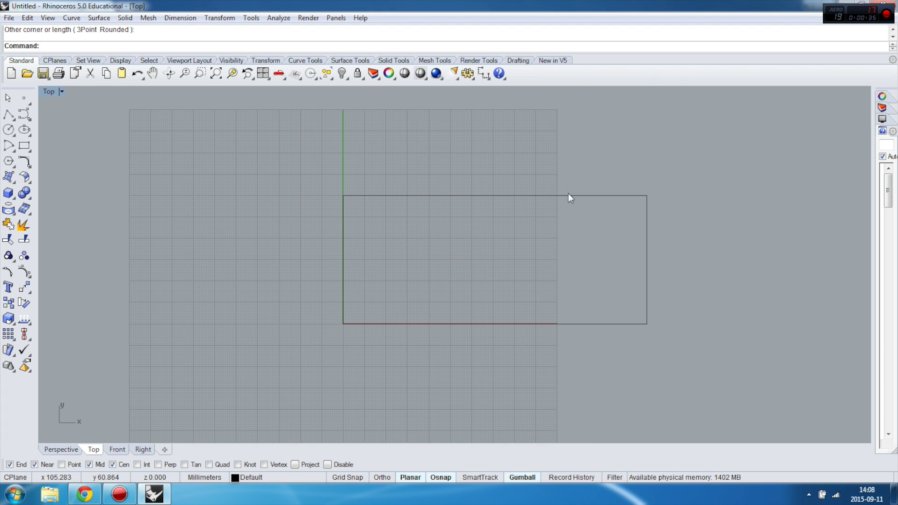
{"action": "key", "text": "ctrl+z"}
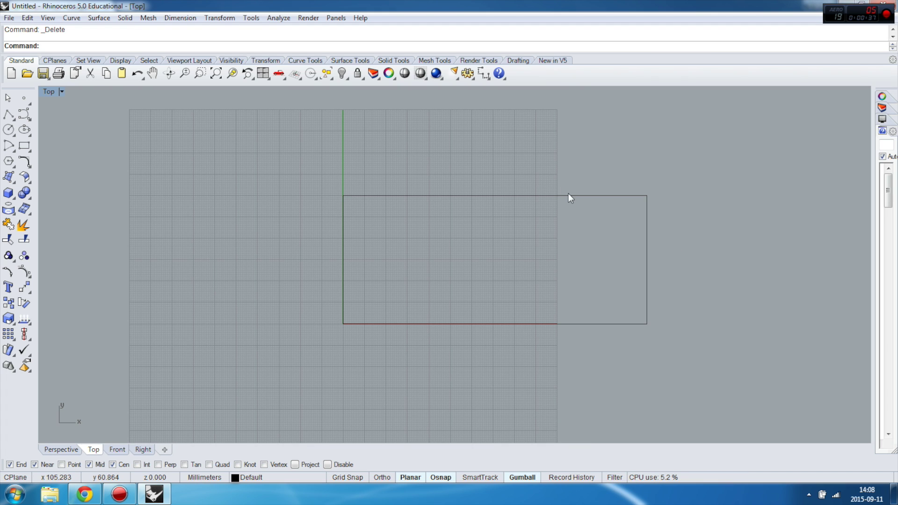
Step: Draw a 10 by 30 rectangle with its corner at 0, then window-select and delete it
{"action": "right_click", "coordinate": [315, 213]}
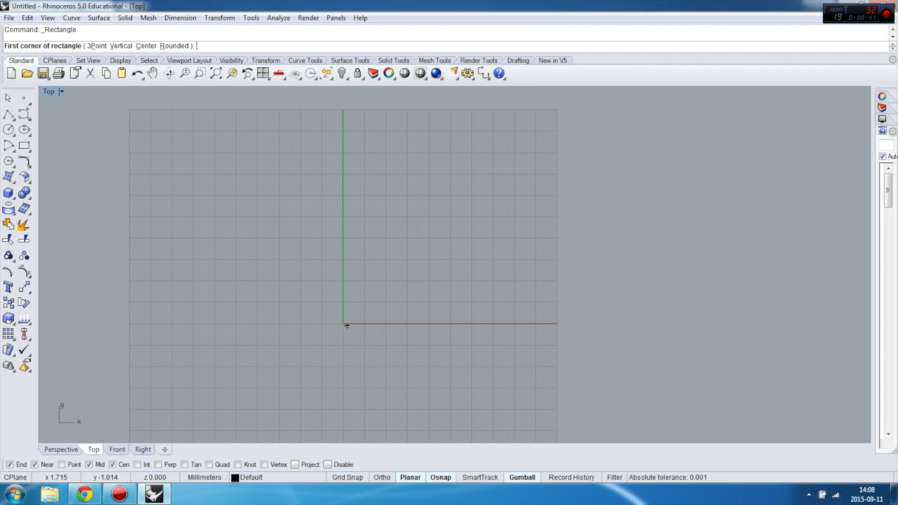
{"action": "type", "text": "0"}
{"action": "key", "text": "Return"}
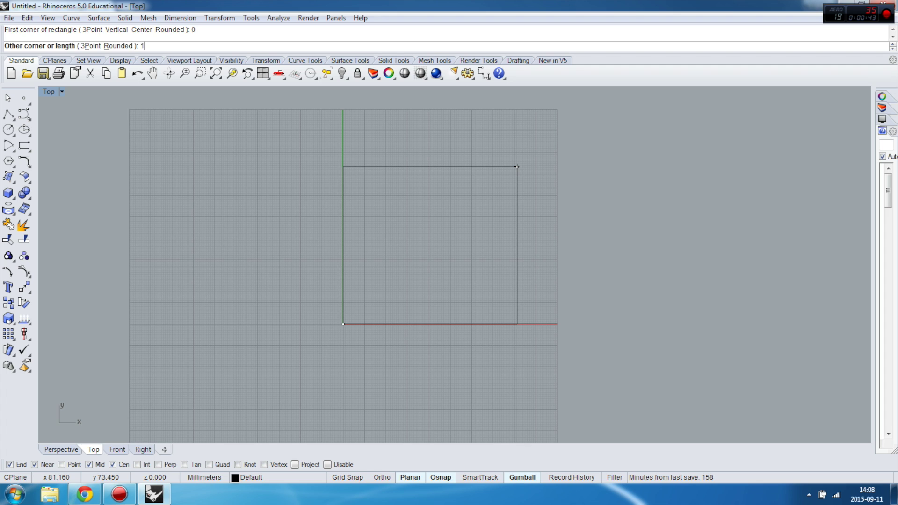
{"action": "type", "text": "10"}
{"action": "key", "text": "Return"}
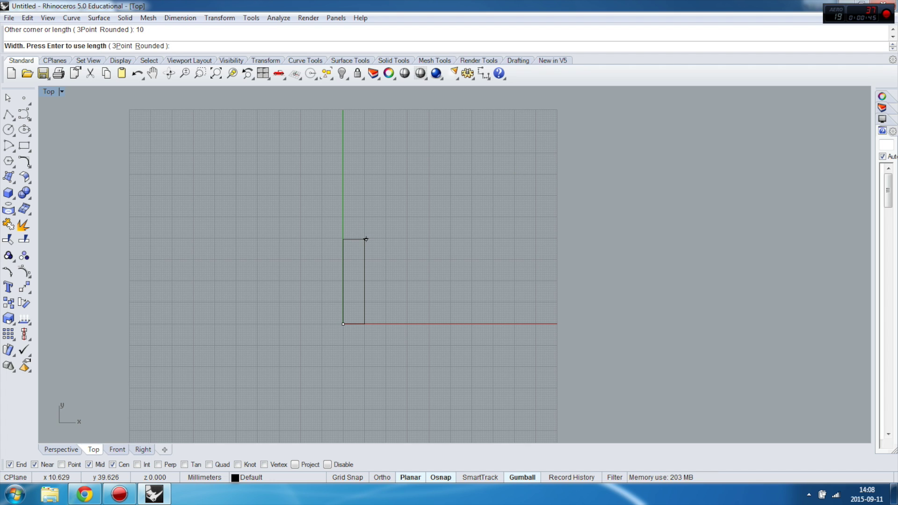
{"action": "type", "text": "30"}
{"action": "key", "text": "Return"}
{"action": "scroll", "coordinate": [344, 303], "scroll_direction": "up", "scroll_amount": 5}
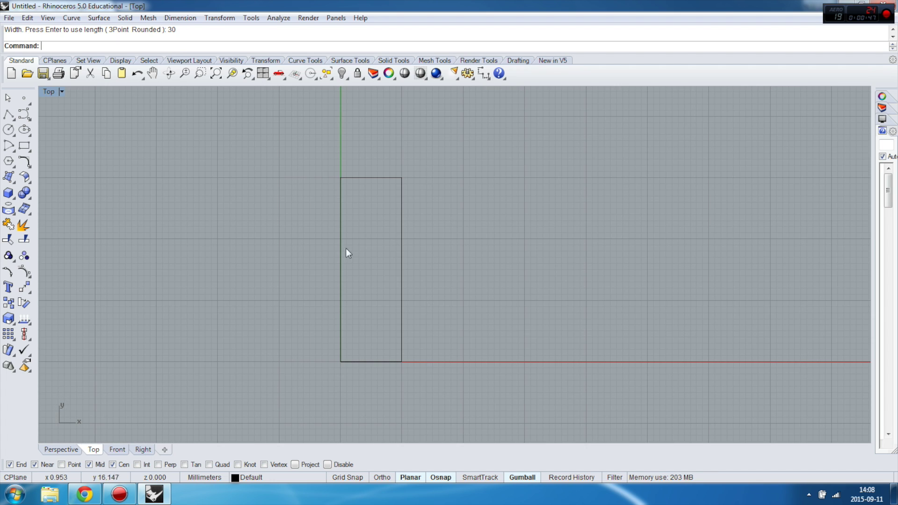
{"action": "left_click_drag", "start_coordinate": [302, 113], "coordinate": [499, 391]}
{"action": "key", "text": "Delete"}
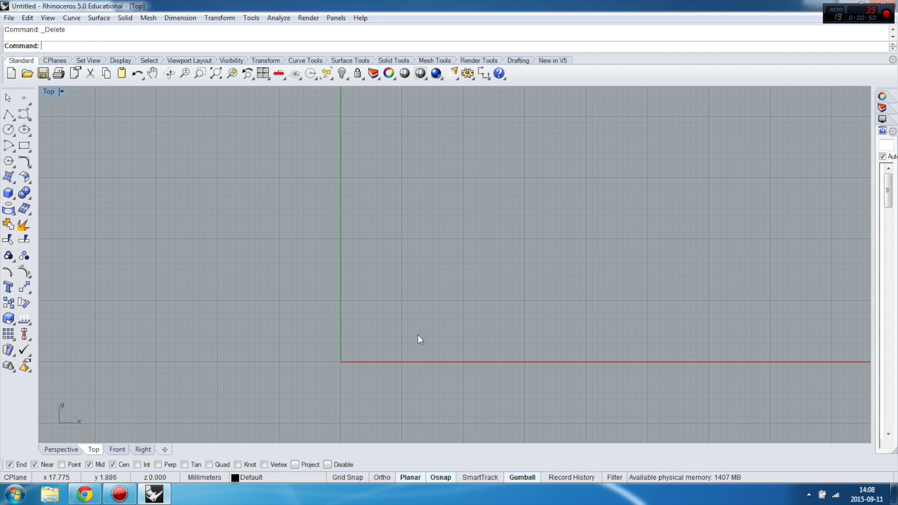
Step: Draw a rectangle of length 20 and width 10 from point 0, then select and delete it
{"action": "left_click", "coordinate": [26, 146]}
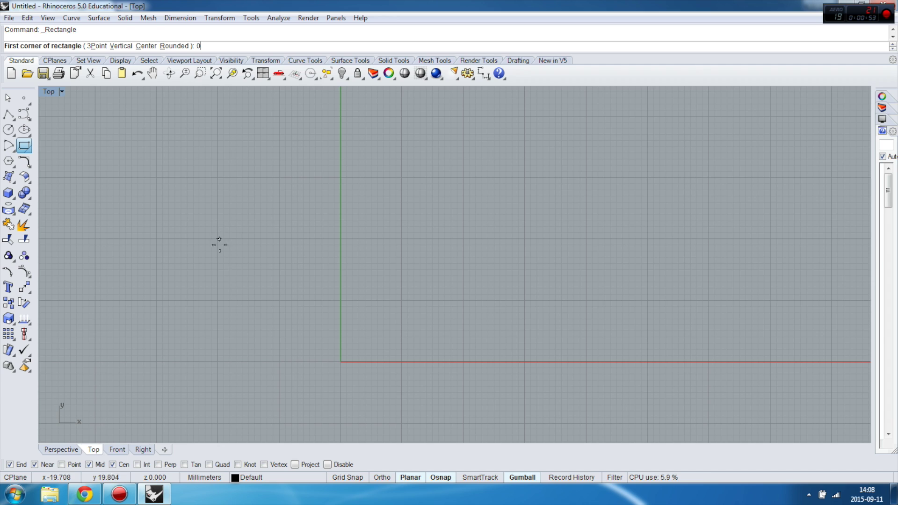
{"action": "type", "text": "0"}
{"action": "key", "text": "Return"}
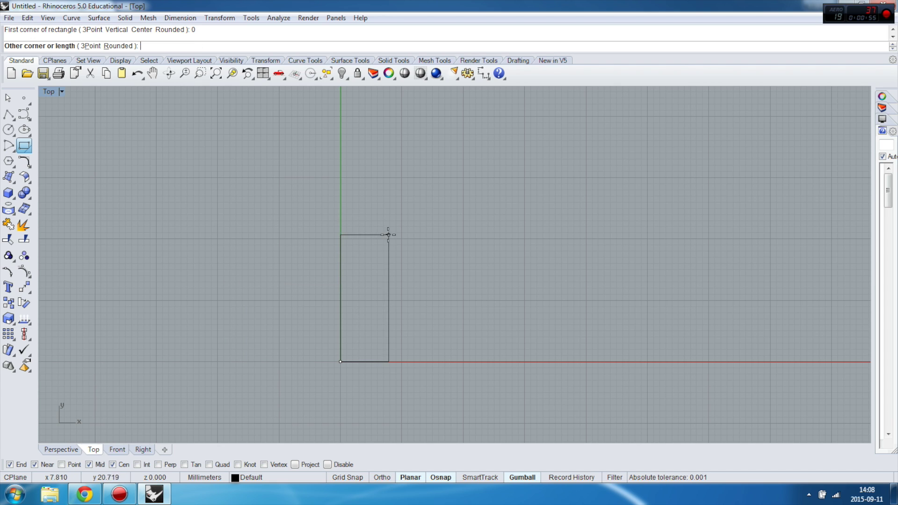
{"action": "type", "text": "20"}
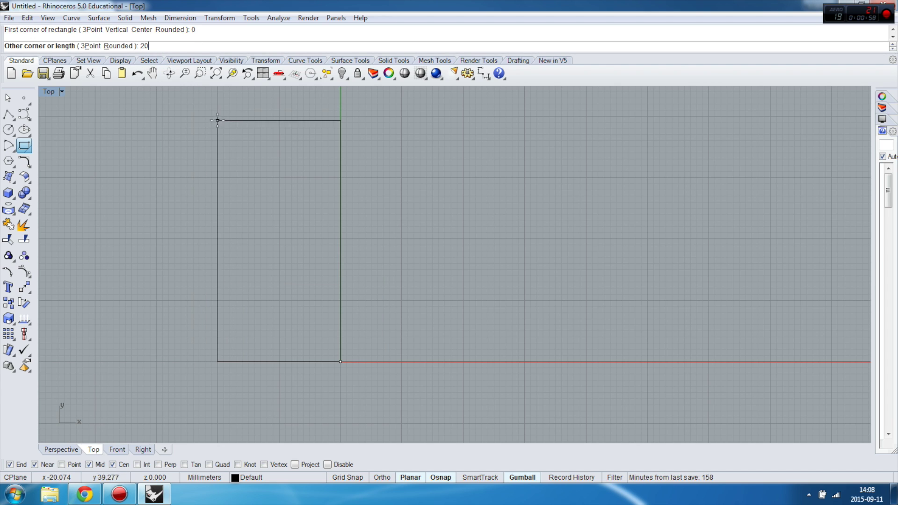
{"action": "key", "text": "Return"}
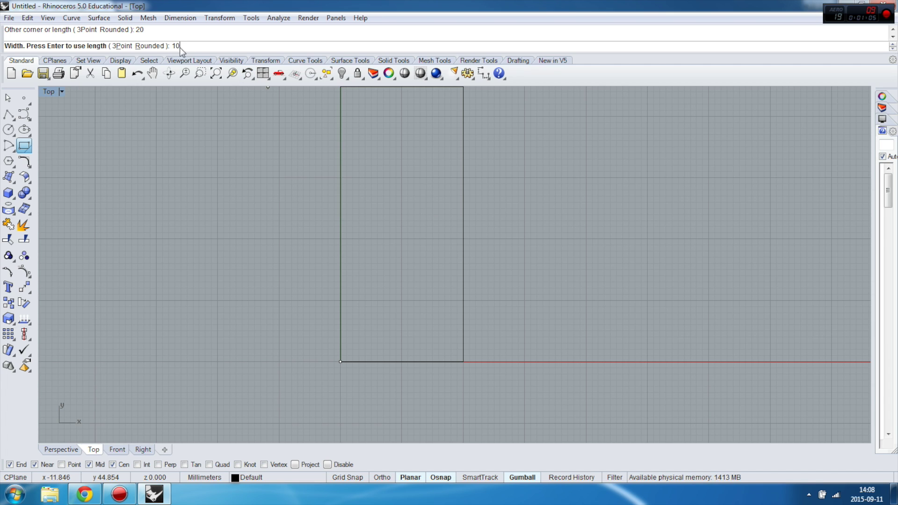
{"action": "key", "text": "Return"}
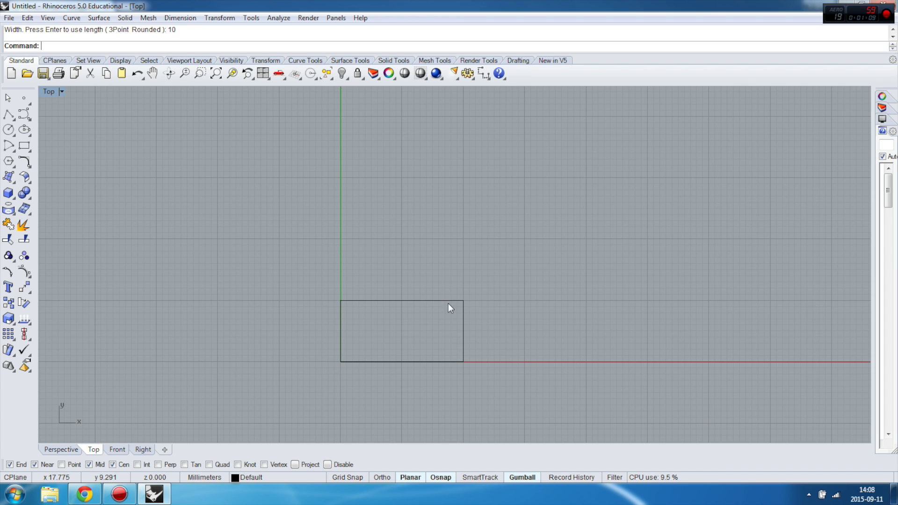
{"action": "left_click", "coordinate": [407, 300]}
{"action": "key", "text": "Delete"}
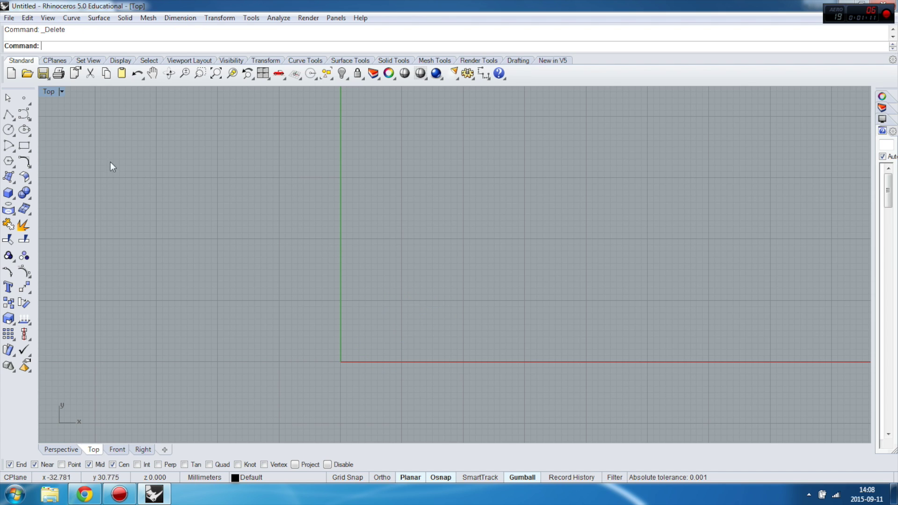
Step: Draw a center-corner rectangle at 0 with length 20 and width 10, then start a linear dimension at its top-left corner
{"action": "left_click", "coordinate": [24, 146]}
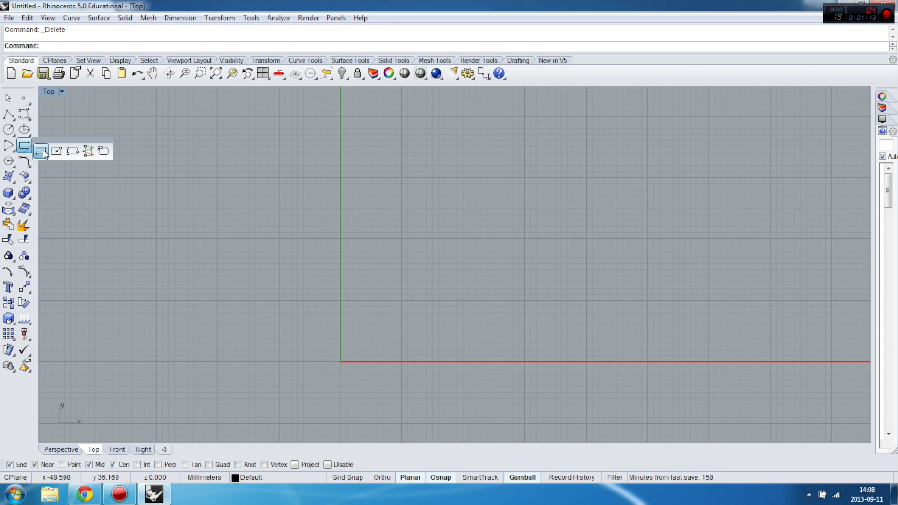
{"action": "left_click", "coordinate": [57, 152]}
{"action": "scroll", "coordinate": [320, 260], "scroll_direction": "up", "scroll_amount": 3}
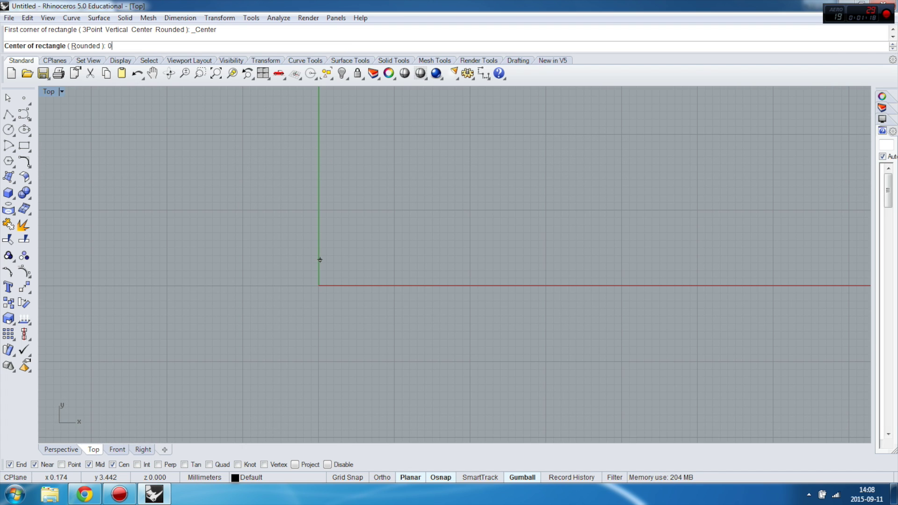
{"action": "type", "text": "0"}
{"action": "key", "text": "Return"}
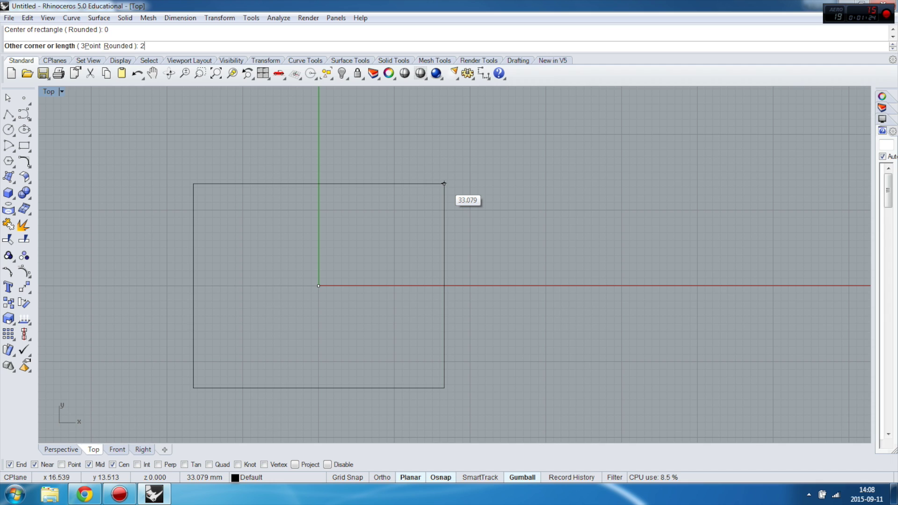
{"action": "type", "text": "20"}
{"action": "key", "text": "Return"}
{"action": "type", "text": "1"}
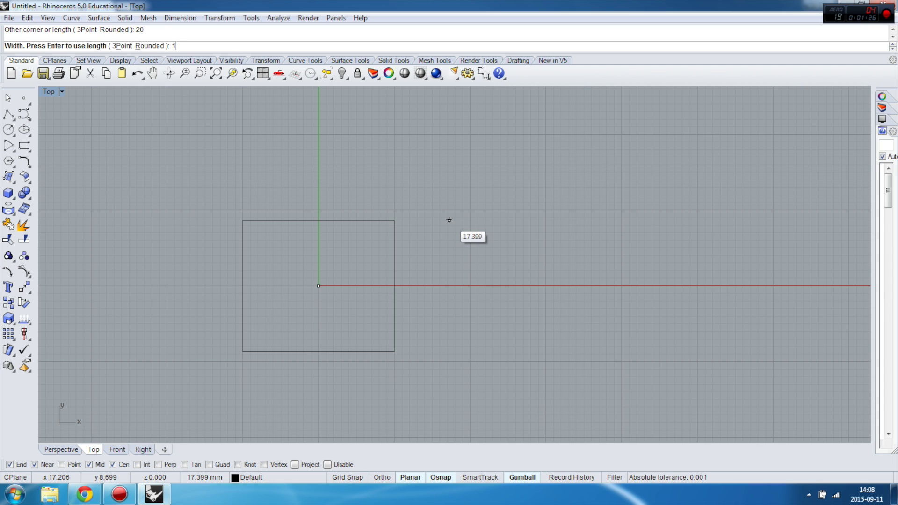
{"action": "type", "text": "0"}
{"action": "key", "text": "Return"}
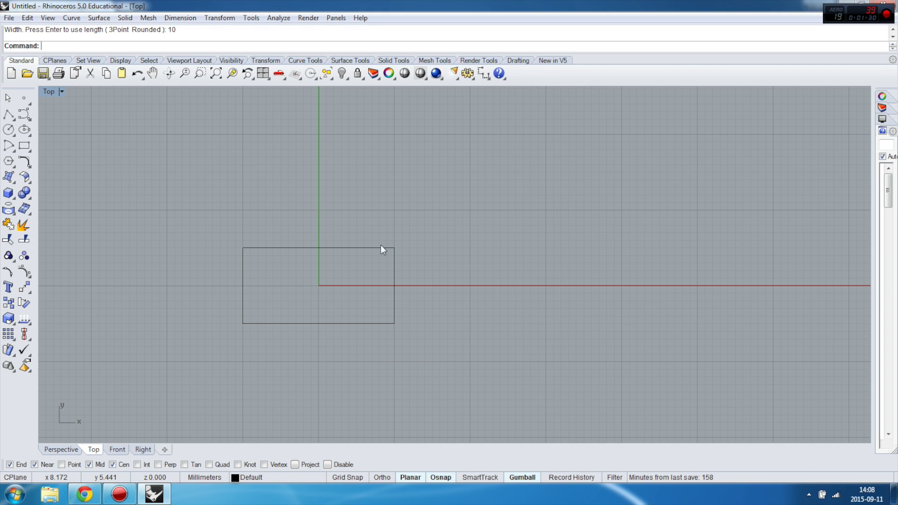
{"action": "left_click", "coordinate": [483, 73]}
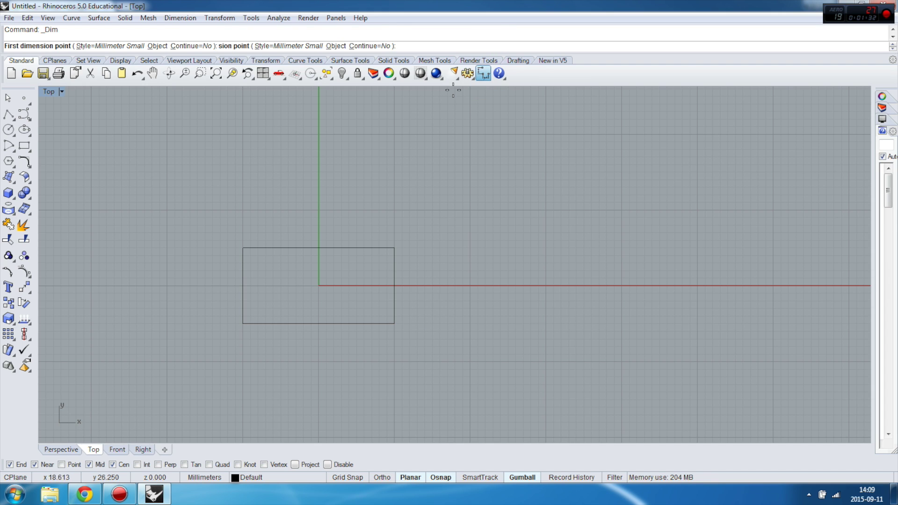
{"action": "left_click", "coordinate": [243, 248]}
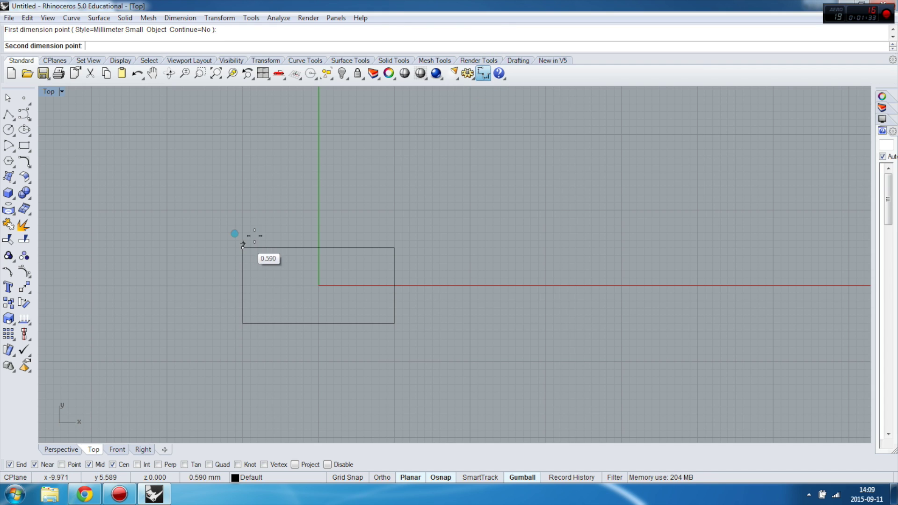
Step: Dimension the rectangle's 20.00 width above it and 10.00 height to its right
{"action": "left_click", "coordinate": [395, 248]}
{"action": "left_click", "coordinate": [401, 212]}
{"action": "right_click", "coordinate": [423, 254]}
{"action": "left_click", "coordinate": [399, 248]}
{"action": "left_click", "coordinate": [395, 323]}
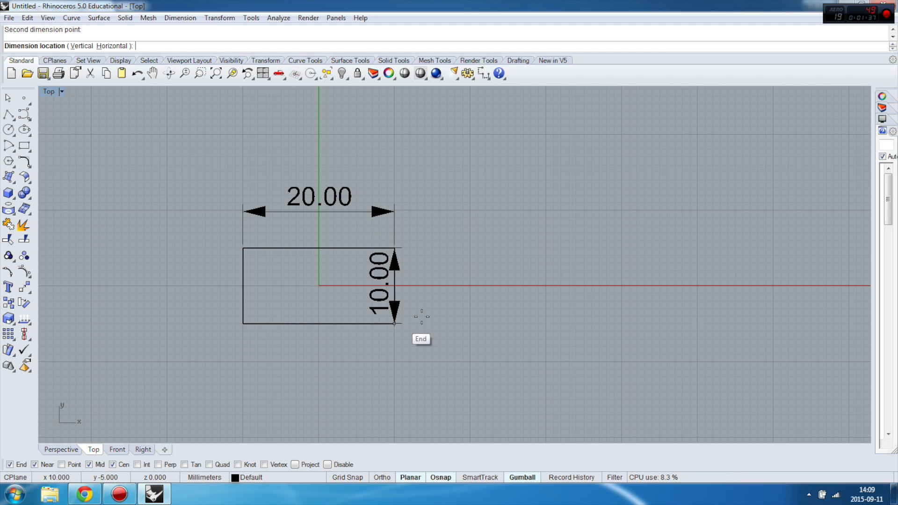
{"action": "left_click", "coordinate": [462, 319]}
Step: Delete the rectangle and both dimensions, then choose the three-point rectangle variant
{"action": "left_click_drag", "start_coordinate": [497, 333], "coordinate": [182, 158]}
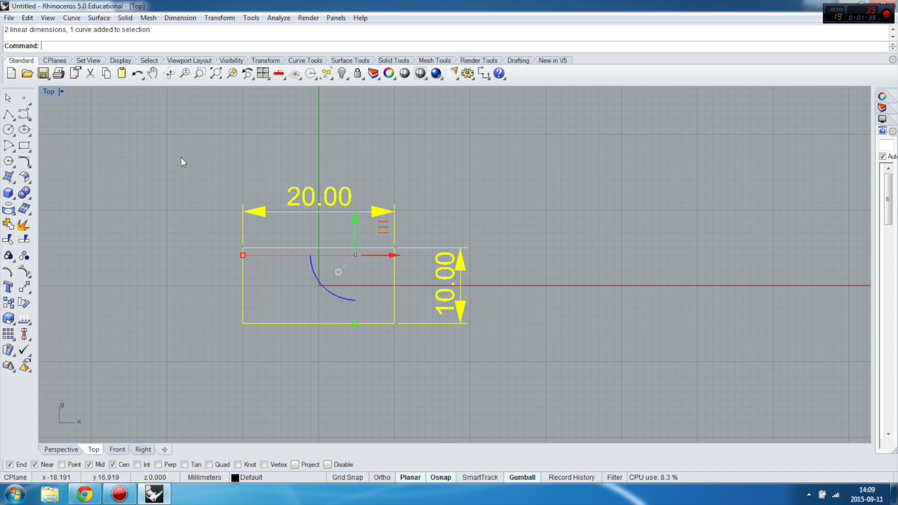
{"action": "key", "text": "Delete"}
{"action": "left_click", "coordinate": [29, 152]}
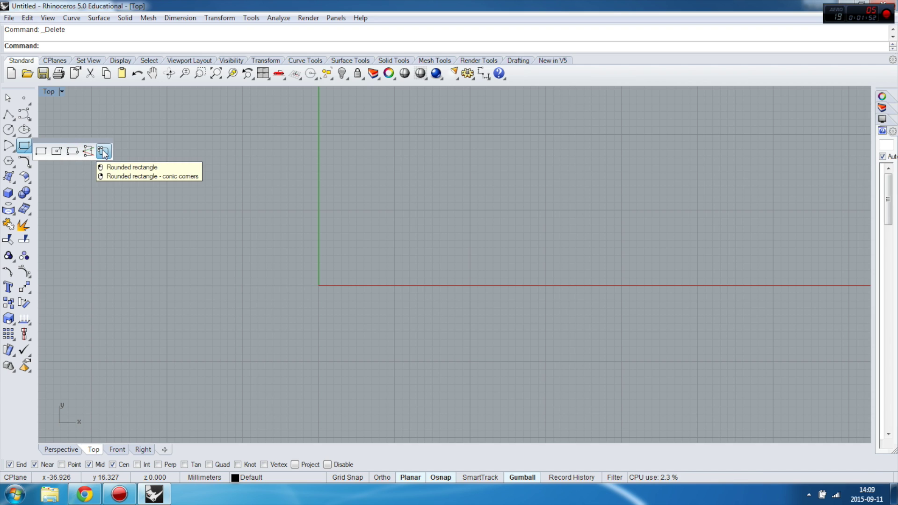
{"action": "left_click", "coordinate": [71, 153]}
{"action": "type", "text": "0"}
{"action": "key", "text": "Return"}
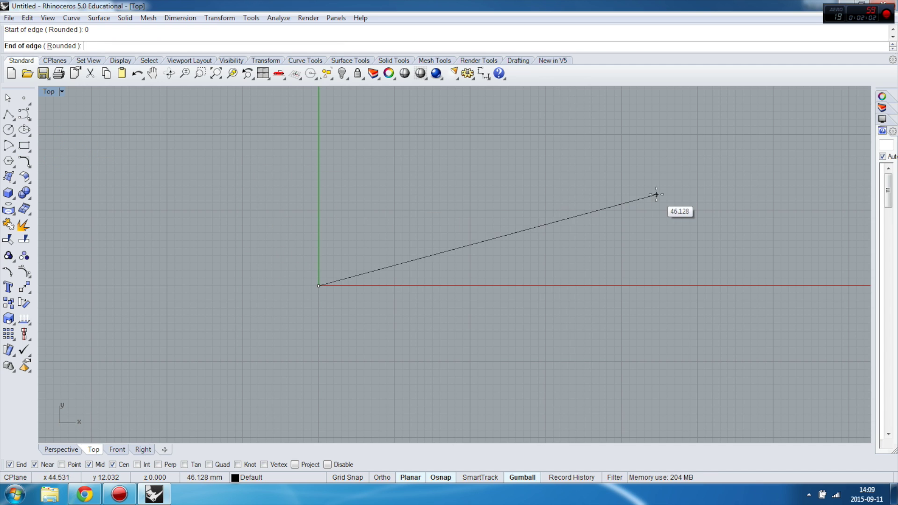
{"action": "scroll", "coordinate": [427, 314], "scroll_direction": "down", "scroll_amount": 5}
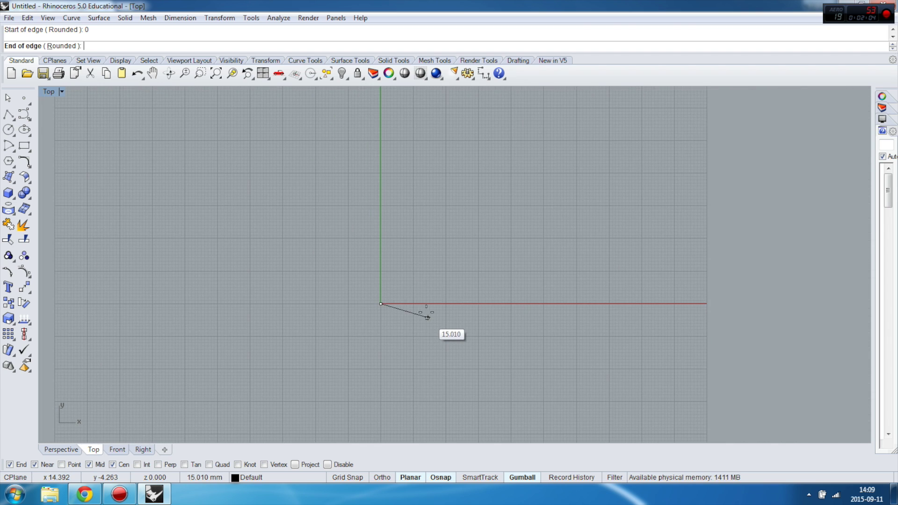
{"action": "left_click", "coordinate": [313, 259]}
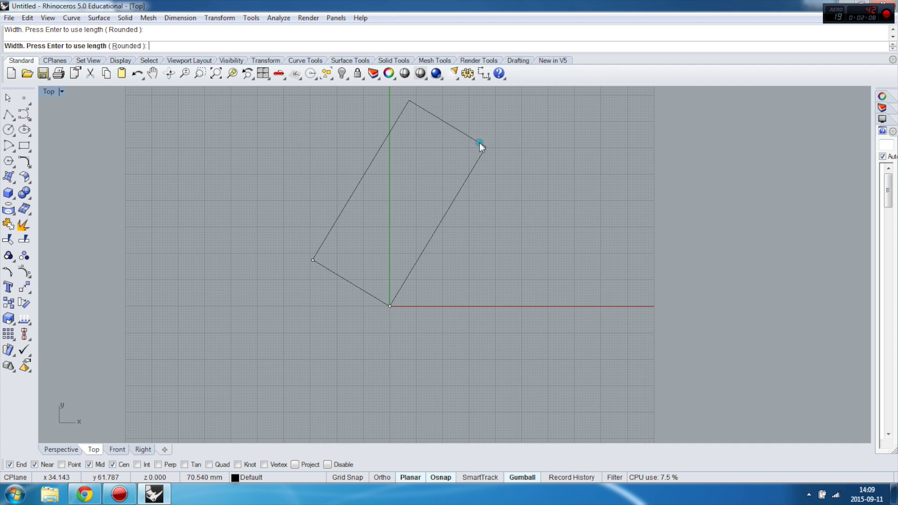
{"action": "left_click", "coordinate": [479, 143]}
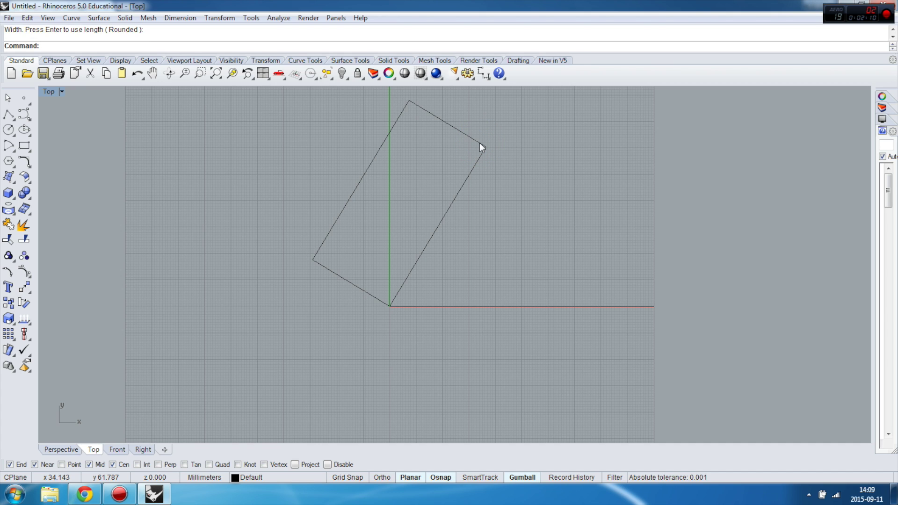
{"action": "left_click", "coordinate": [479, 143]}
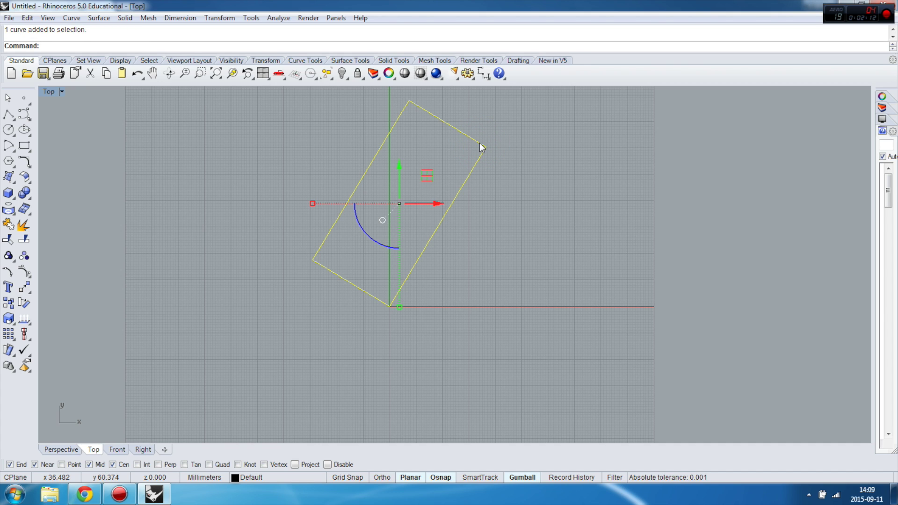
{"action": "key", "text": "ctrl+z"}
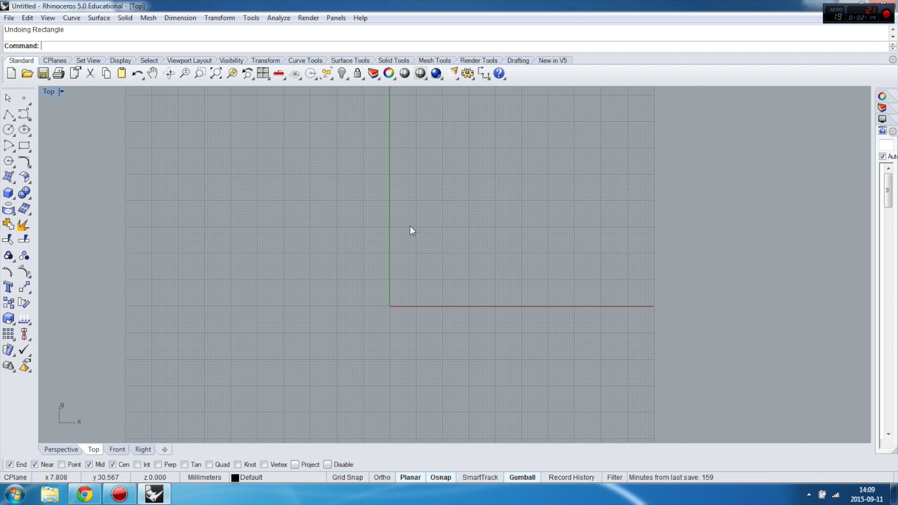
{"action": "right_click", "coordinate": [401, 230]}
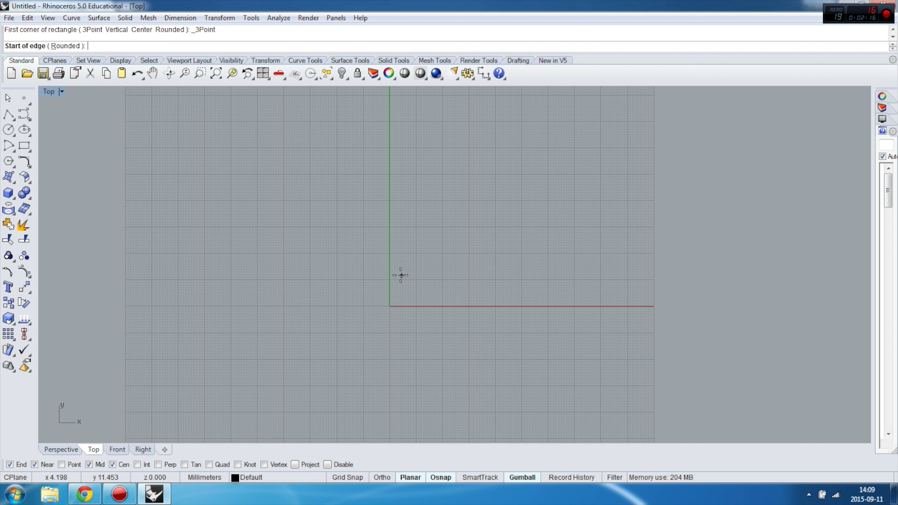
{"action": "type", "text": "0"}
{"action": "key", "text": "Return"}
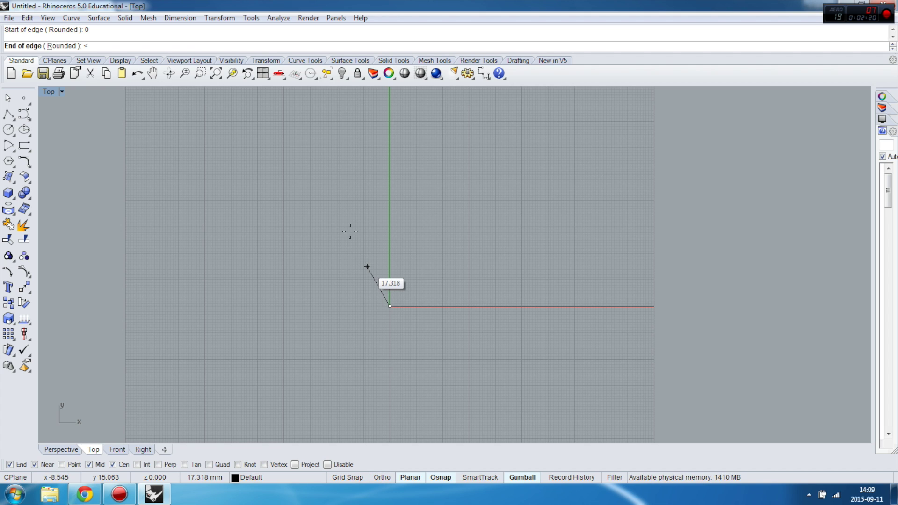
{"action": "type", "text": "<"}
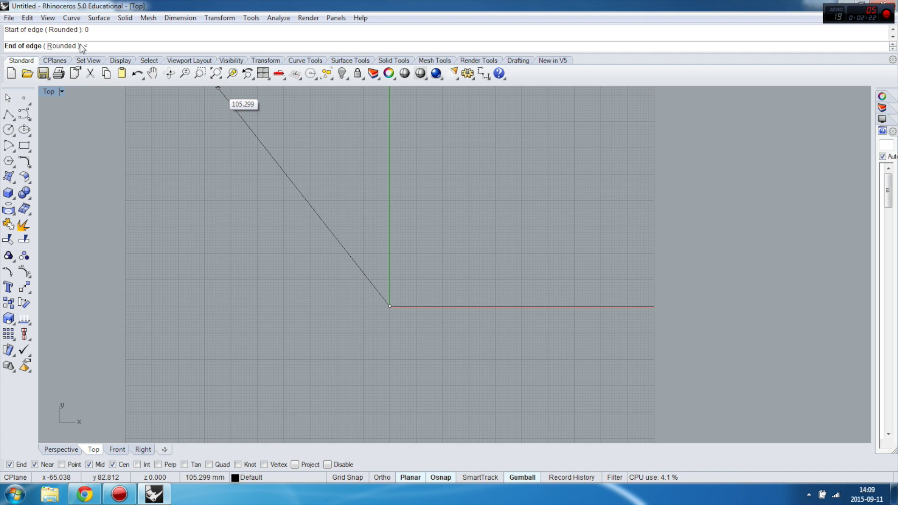
{"action": "type", "text": "45"}
{"action": "key", "text": "Return"}
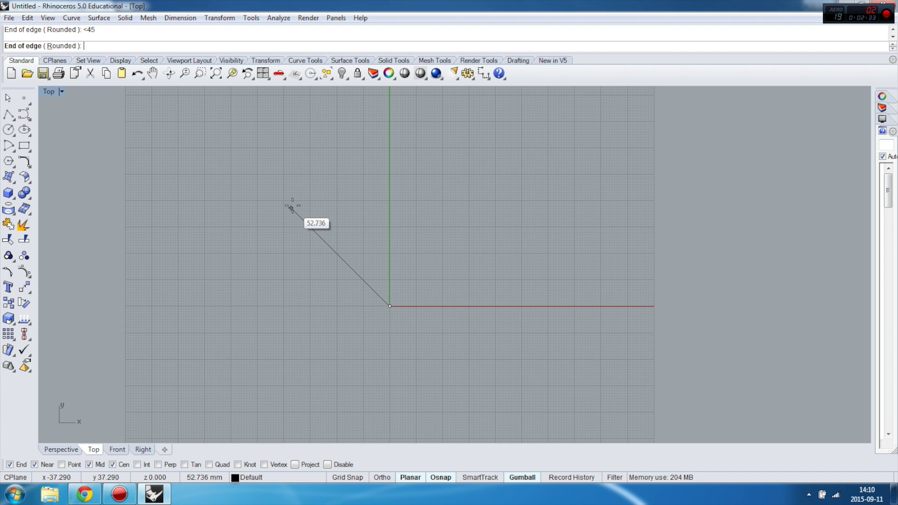
{"action": "key", "text": "Return"}
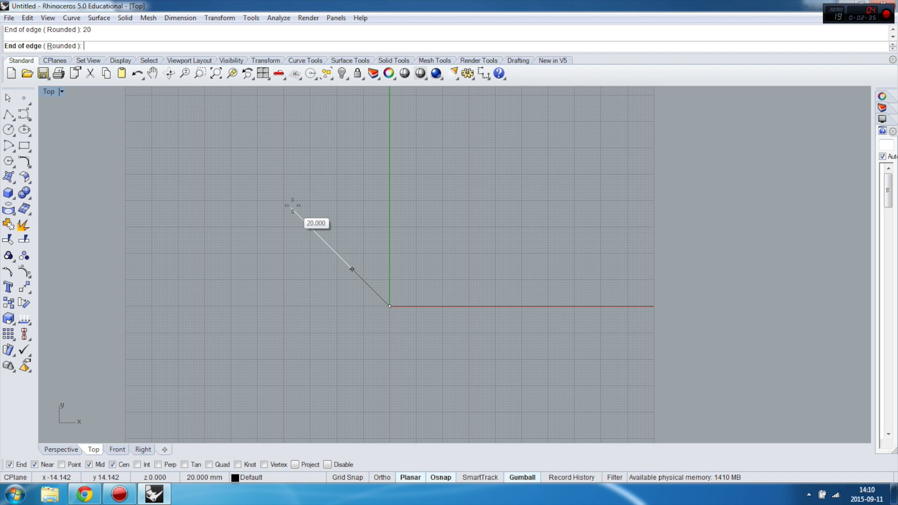
{"action": "left_click", "coordinate": [335, 227]}
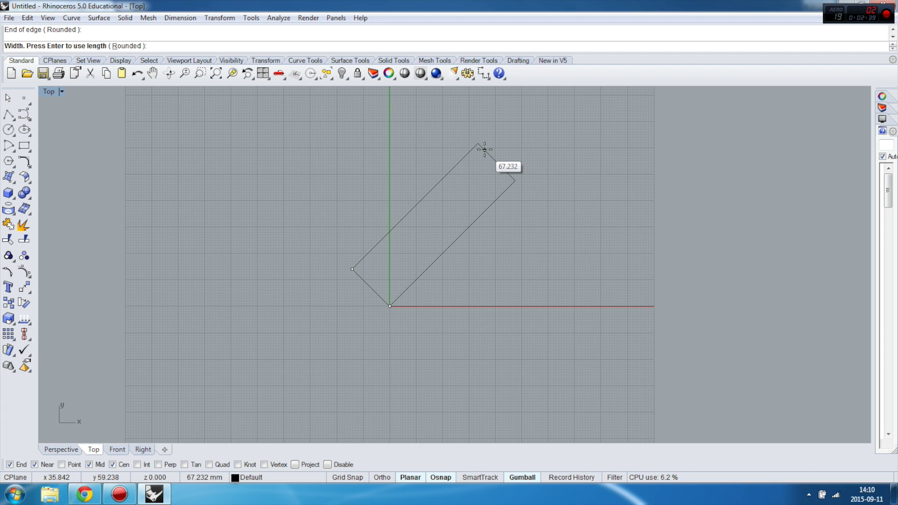
{"action": "type", "text": "00"}
{"action": "key", "text": "Return"}
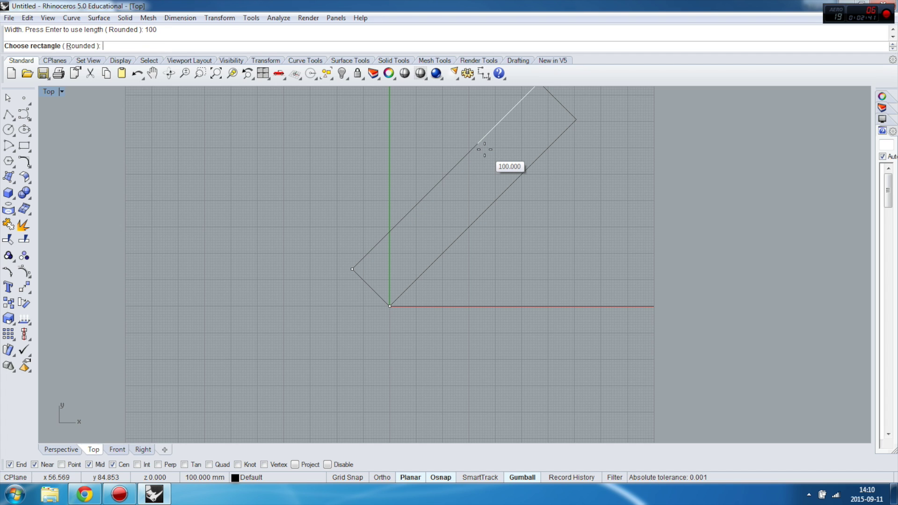
{"action": "left_click", "coordinate": [493, 146]}
{"action": "scroll", "coordinate": [463, 286], "scroll_direction": "down", "scroll_amount": 2}
{"action": "scroll", "coordinate": [421, 296], "scroll_direction": "up", "scroll_amount": 2}
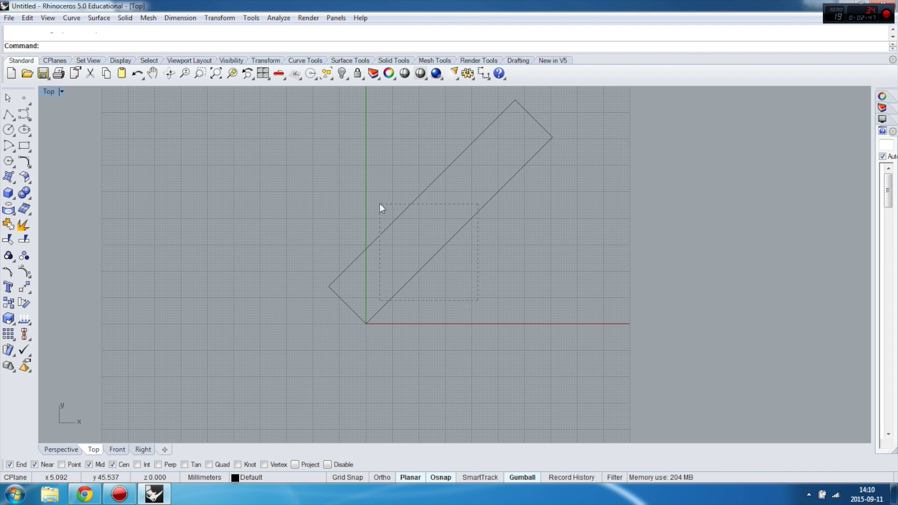
{"action": "key", "text": "ctrl+a"}
{"action": "key", "text": "Delete"}
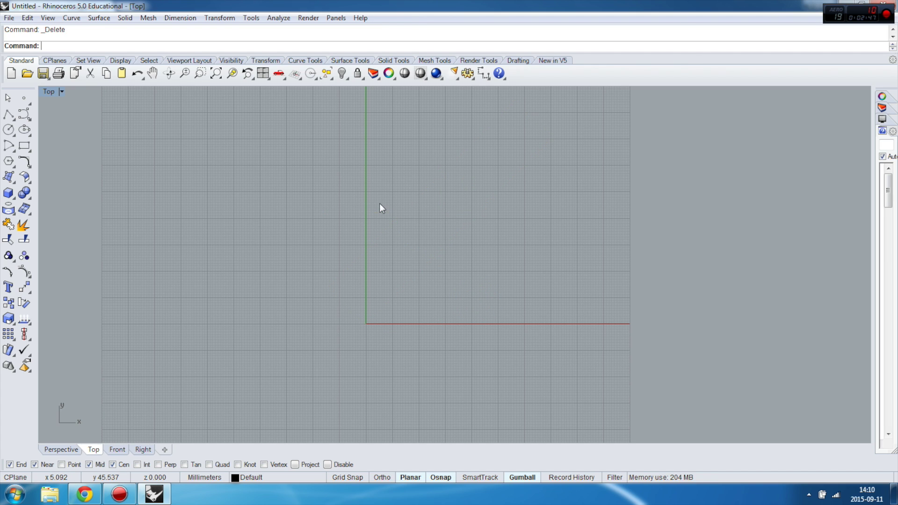
{"action": "left_click", "coordinate": [28, 151]}
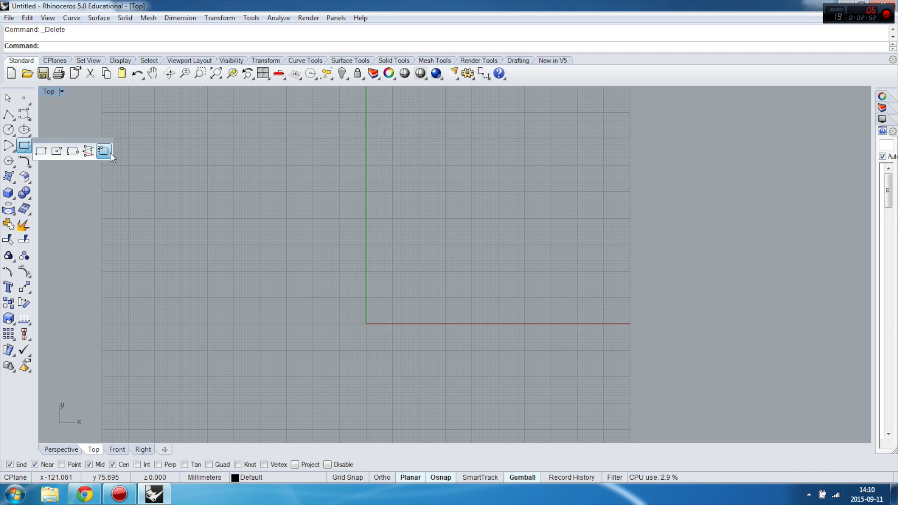
Step: Draw a rounded rectangle from the origin with fully rounded arc ends, then select it
{"action": "left_click", "coordinate": [104, 152]}
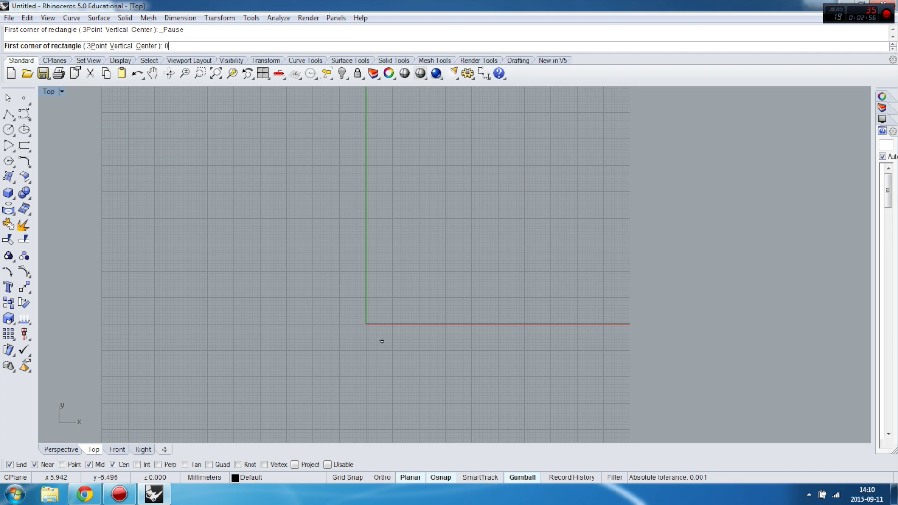
{"action": "type", "text": "0"}
{"action": "key", "text": "Return"}
{"action": "scroll", "coordinate": [351, 321], "scroll_direction": "down", "scroll_amount": 3}
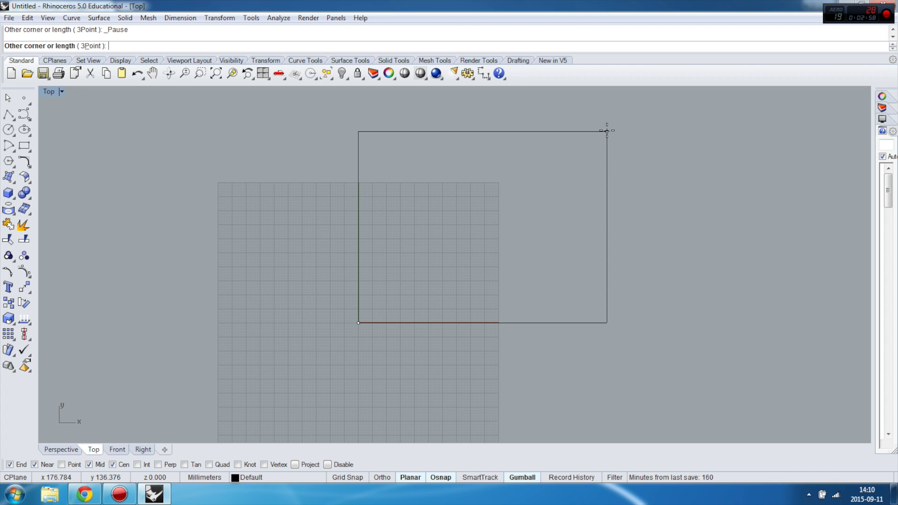
{"action": "left_click", "coordinate": [633, 153]}
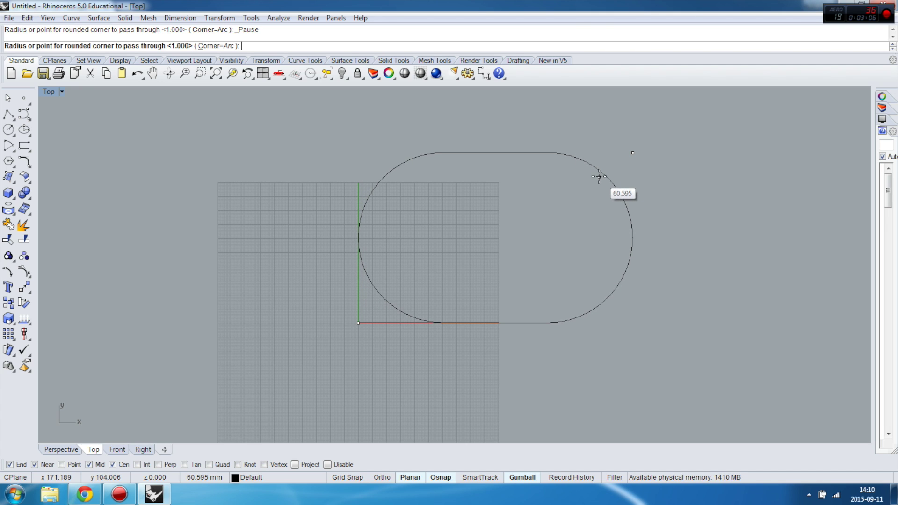
{"action": "left_click", "coordinate": [599, 176]}
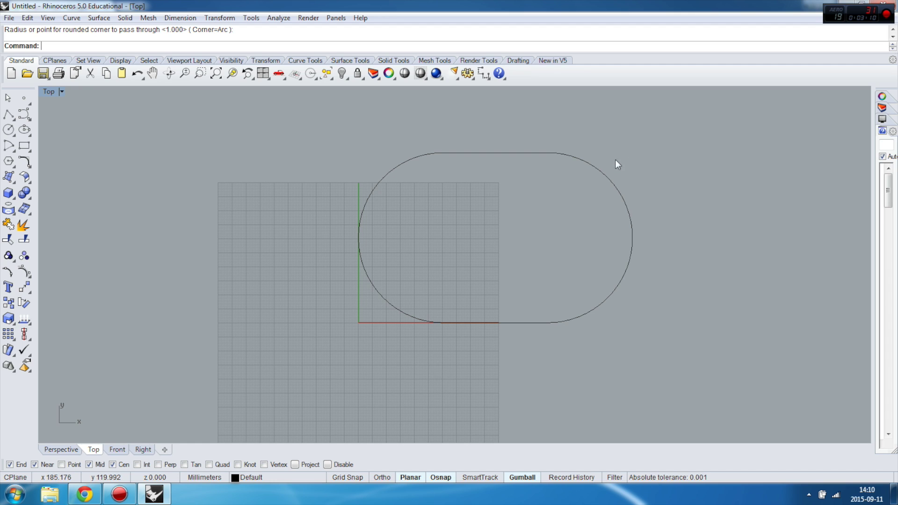
{"action": "left_click", "coordinate": [620, 193]}
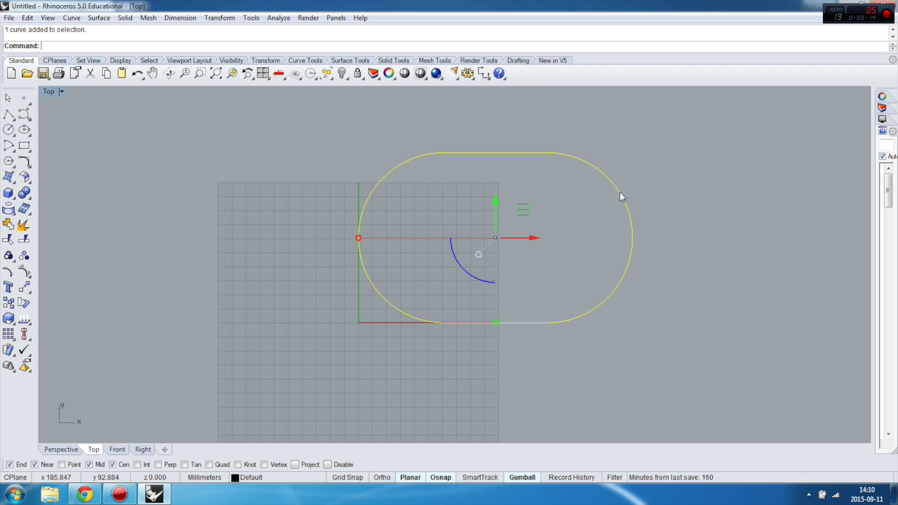